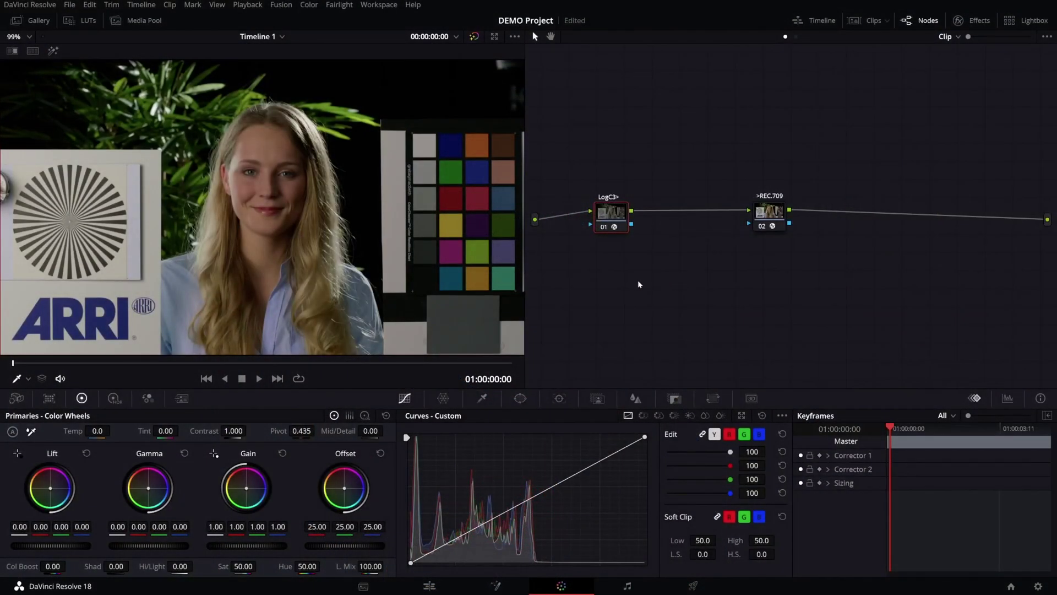
# Step: Inspect the LogC3 and Rec.709 transform settings and nudge both nodes to the right
pyautogui.click(968, 23)
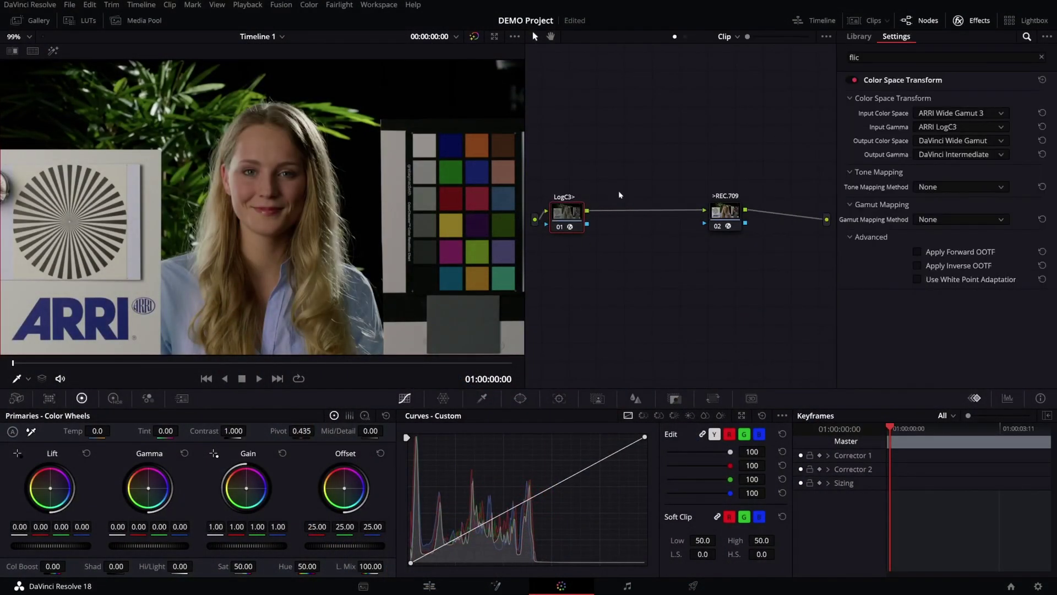
pyautogui.moveTo(574, 214); pyautogui.dragTo(586, 213)
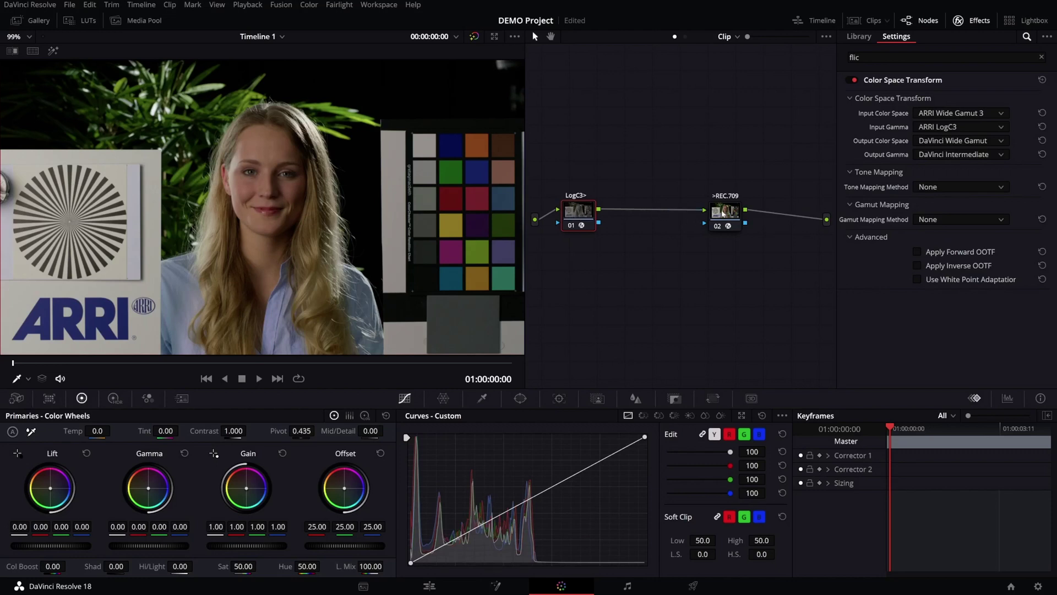
pyautogui.click(723, 213)
pyautogui.moveTo(723, 213); pyautogui.dragTo(750, 219)
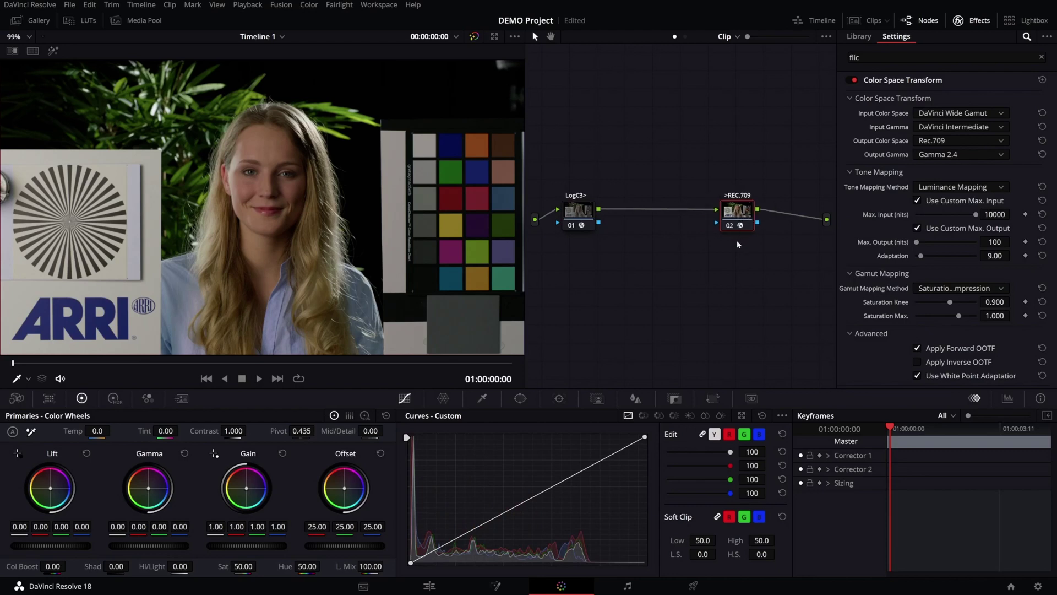
pyautogui.click(960, 20)
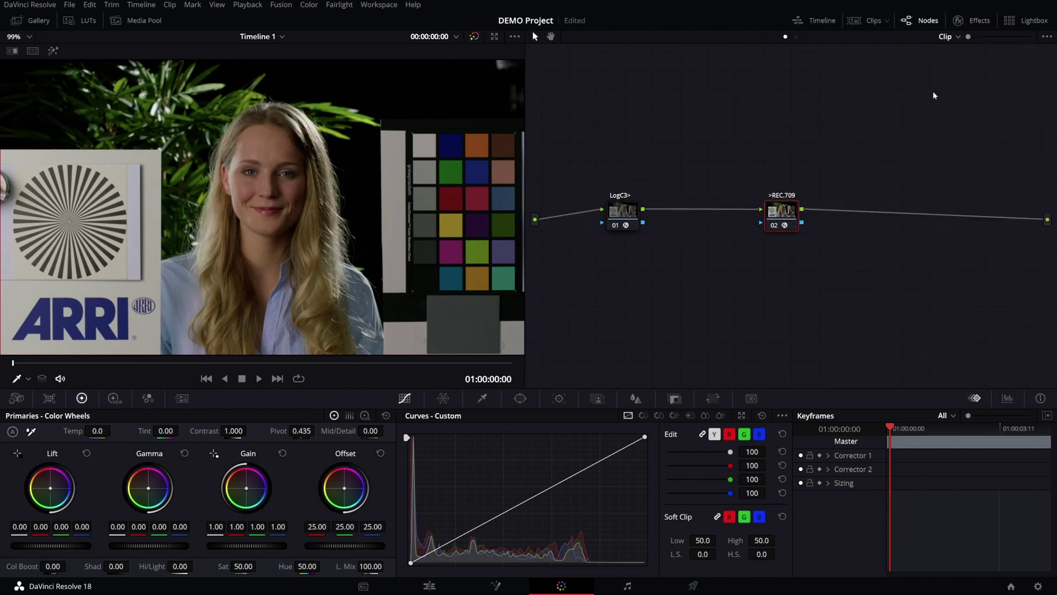
# Step: Add node 03 after >REC.709 and apply the WB CHECKER still from the Gallery
pyautogui.click(633, 220)
pyautogui.hotkey('alt', 's')
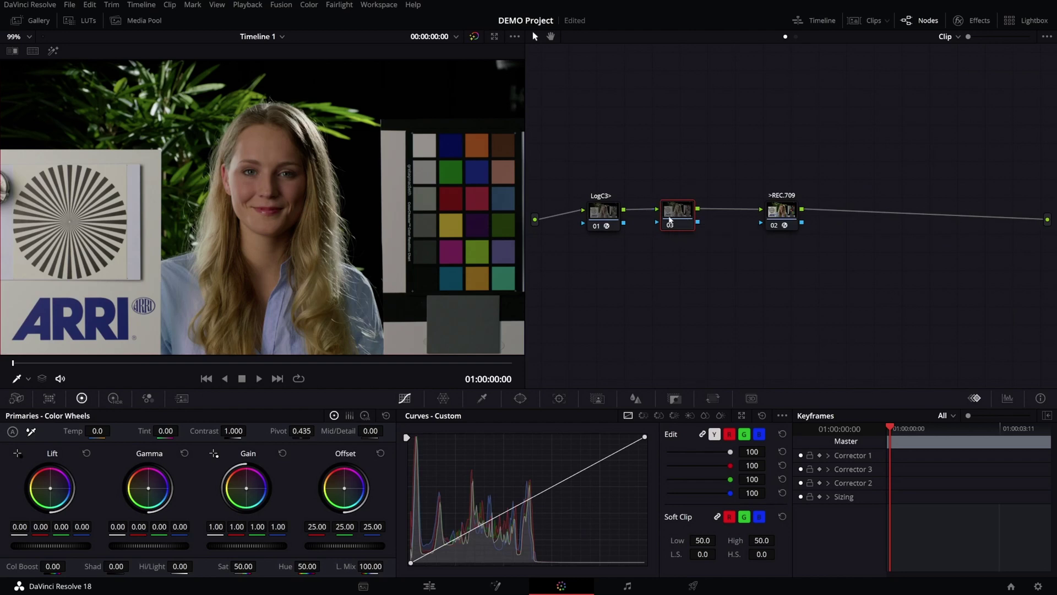
pyautogui.press('Delete')
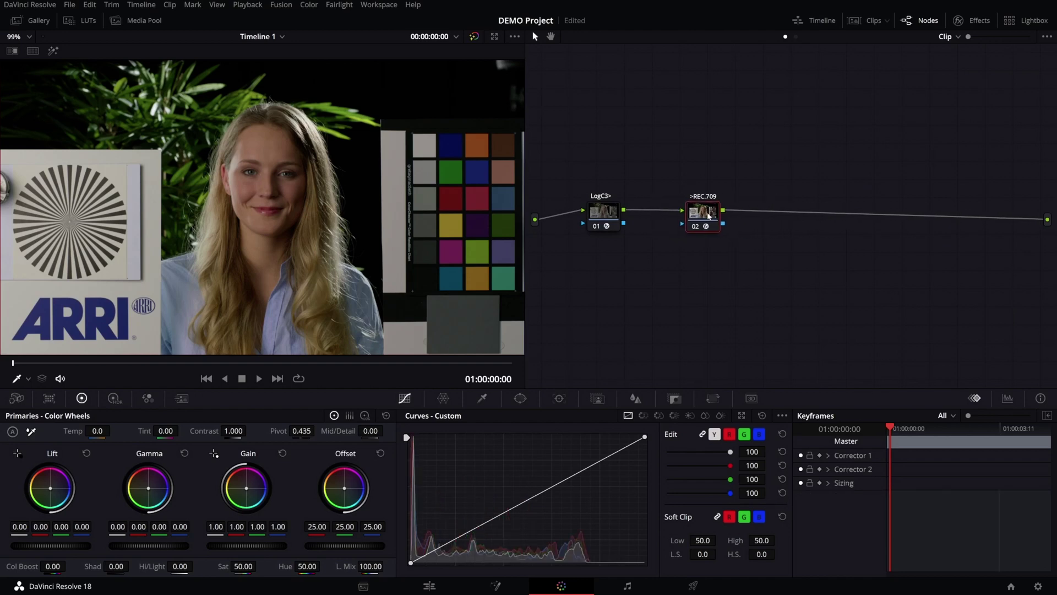
pyautogui.hotkey('alt', 's')
pyautogui.click(29, 20)
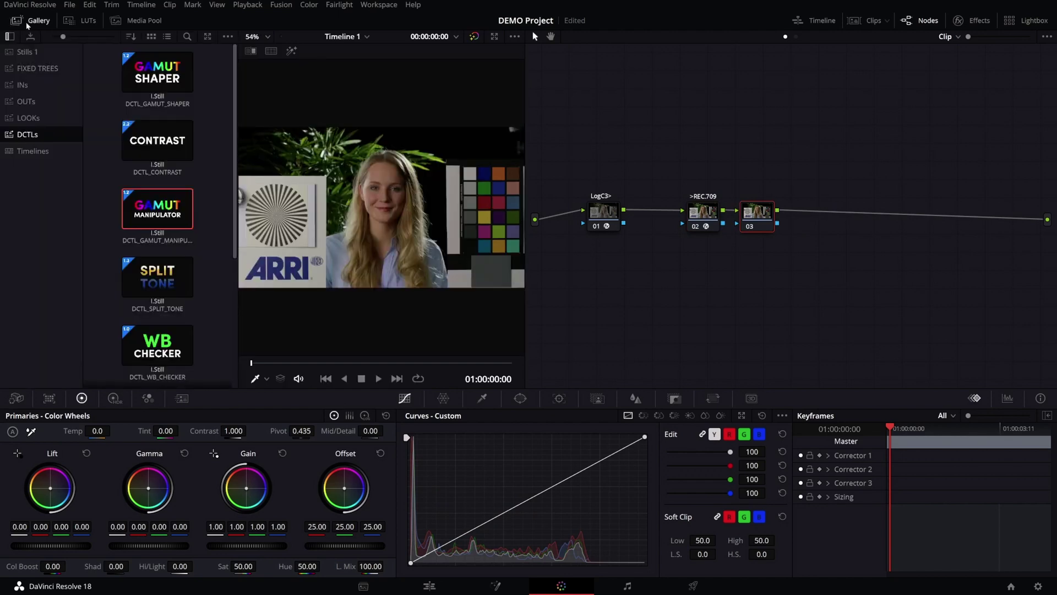
pyautogui.scroll(-5, 216, 230)
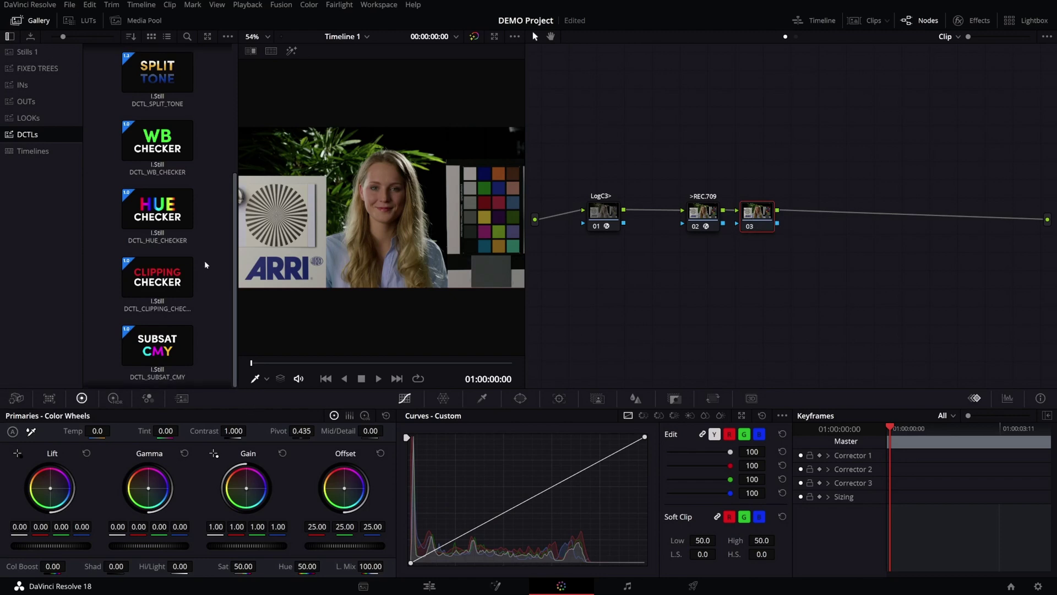
pyautogui.moveTo(191, 154); pyautogui.dragTo(766, 218)
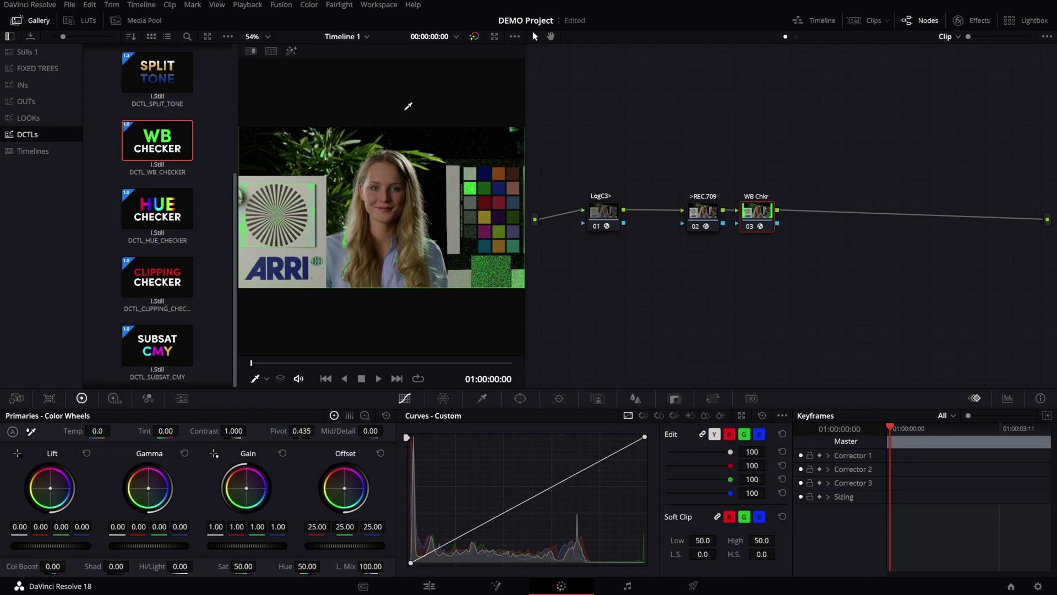
pyautogui.click(32, 20)
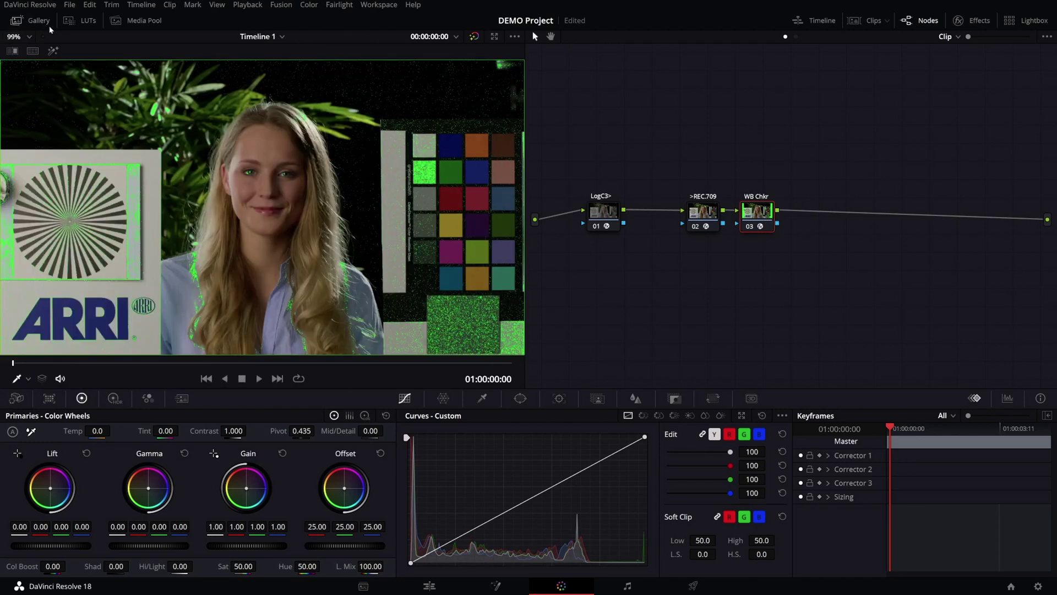
# Step: Open the WB Checker settings and raise Threshold from 0.006 to 0.038
pyautogui.click(975, 22)
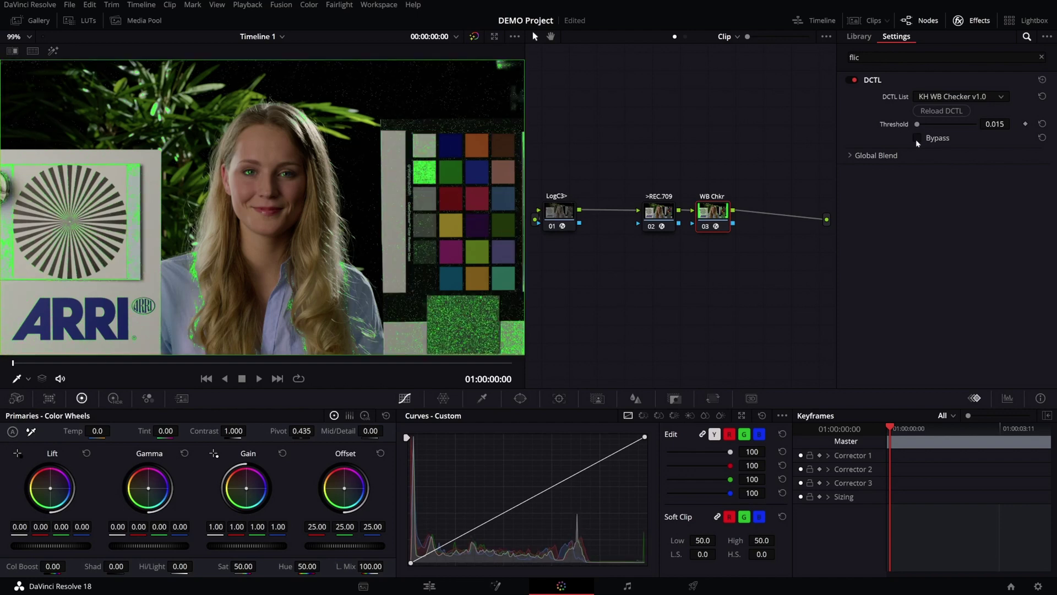
pyautogui.moveTo(988, 122); pyautogui.dragTo(965, 122)
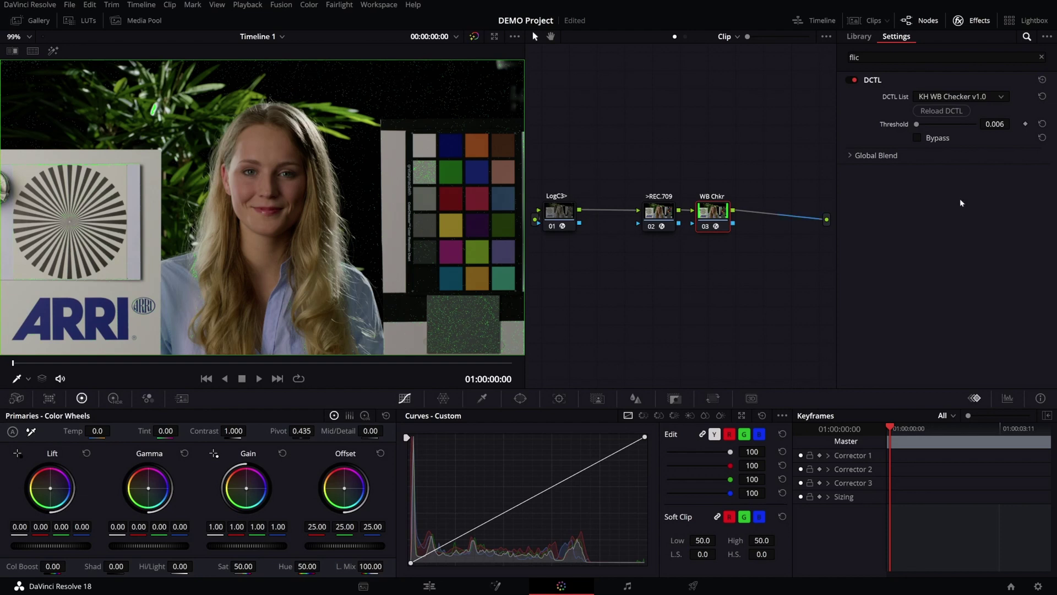
pyautogui.moveTo(987, 126)
pyautogui.mouseDown()
pyautogui.moveTo(1014, 126)
pyautogui.moveTo(1005, 124)
pyautogui.mouseUp()
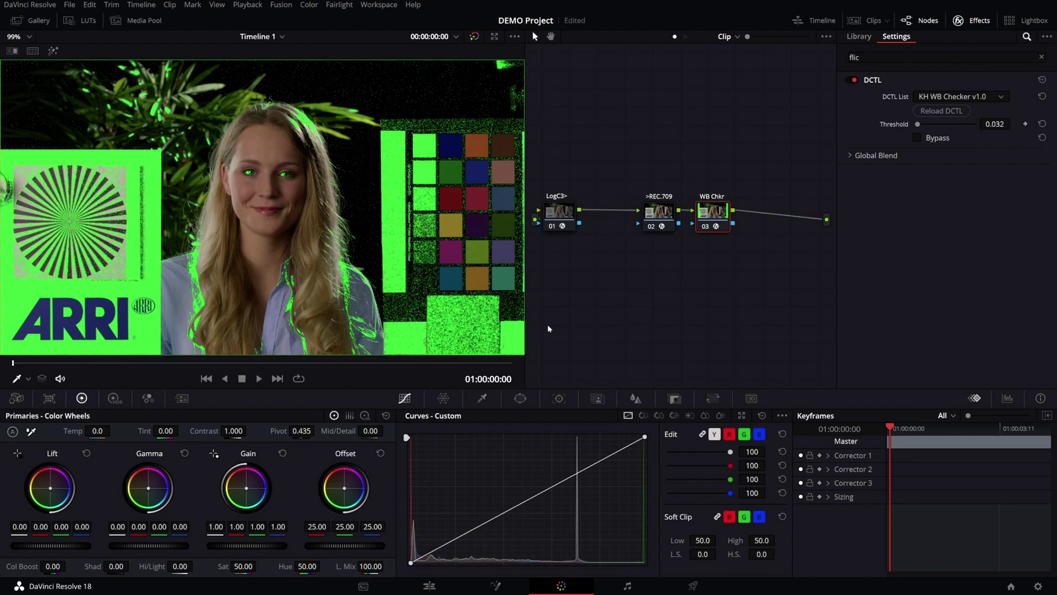
# Step: Toggle the checker off and on to compare, then set Threshold to 0.030
pyautogui.click(924, 140)
pyautogui.click(924, 140)
pyautogui.click(923, 141)
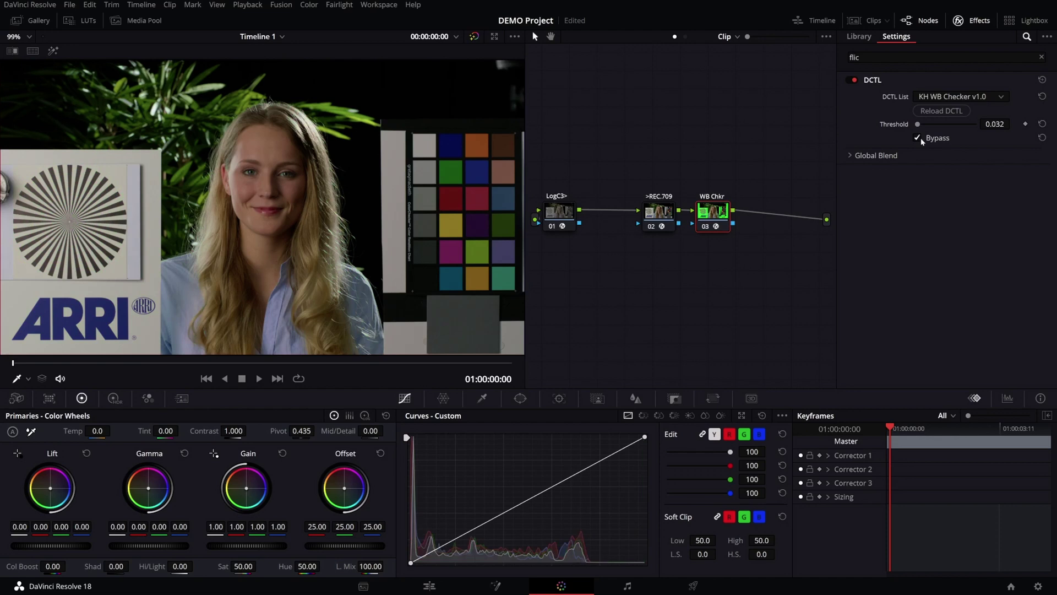
pyautogui.click(923, 141)
pyautogui.click(923, 141)
pyautogui.click(923, 141)
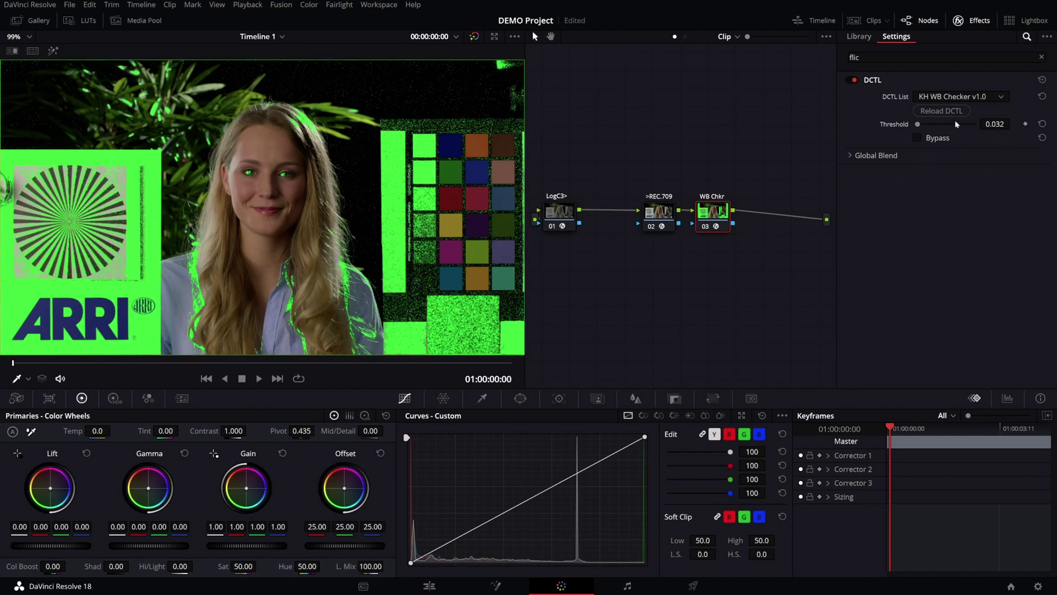
pyautogui.scroll(-3, 936, 124)
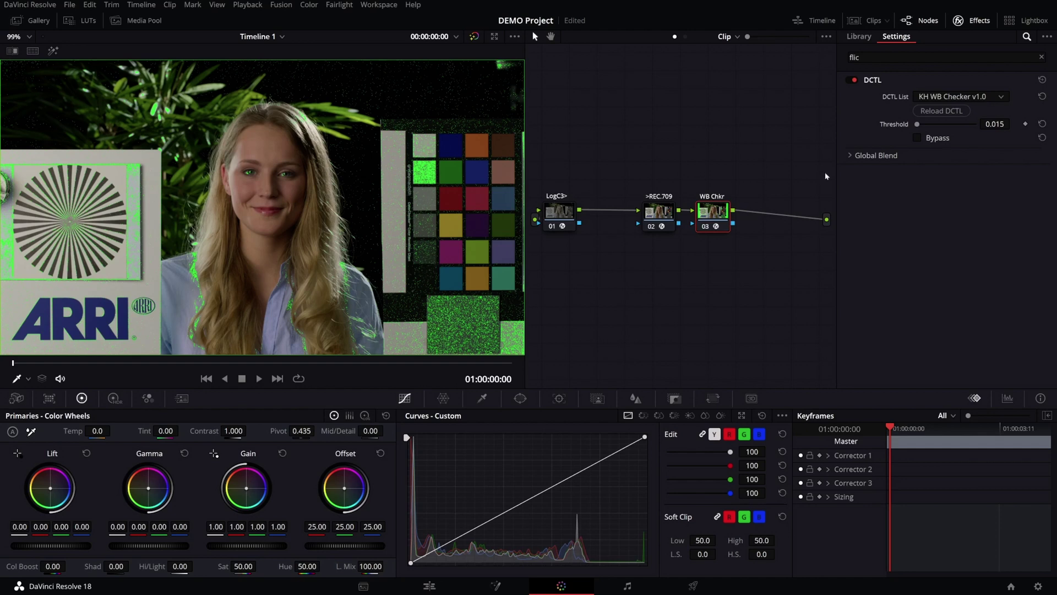
pyautogui.moveTo(988, 124); pyautogui.dragTo(994, 124)
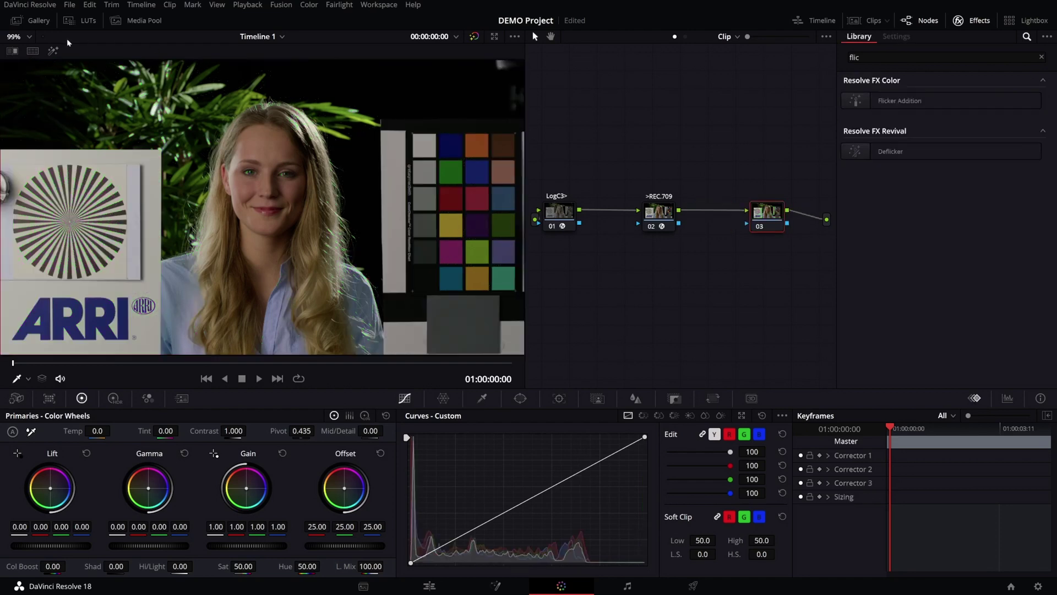
# Step: Replace node 03's WB checker with the CLIPPING CHECKER still
pyautogui.click(28, 23)
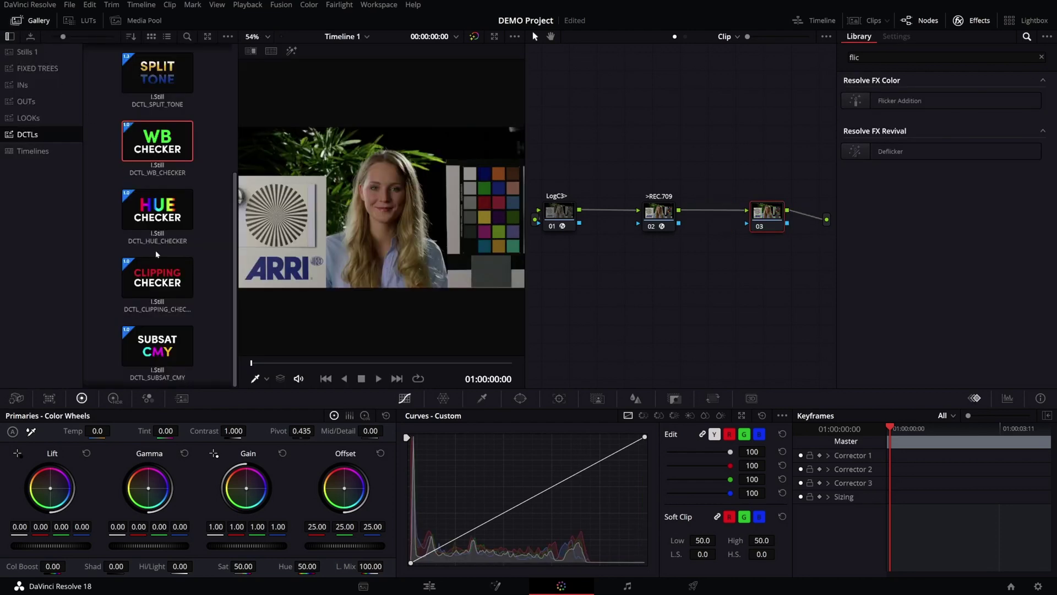
pyautogui.moveTo(156, 274); pyautogui.dragTo(767, 212)
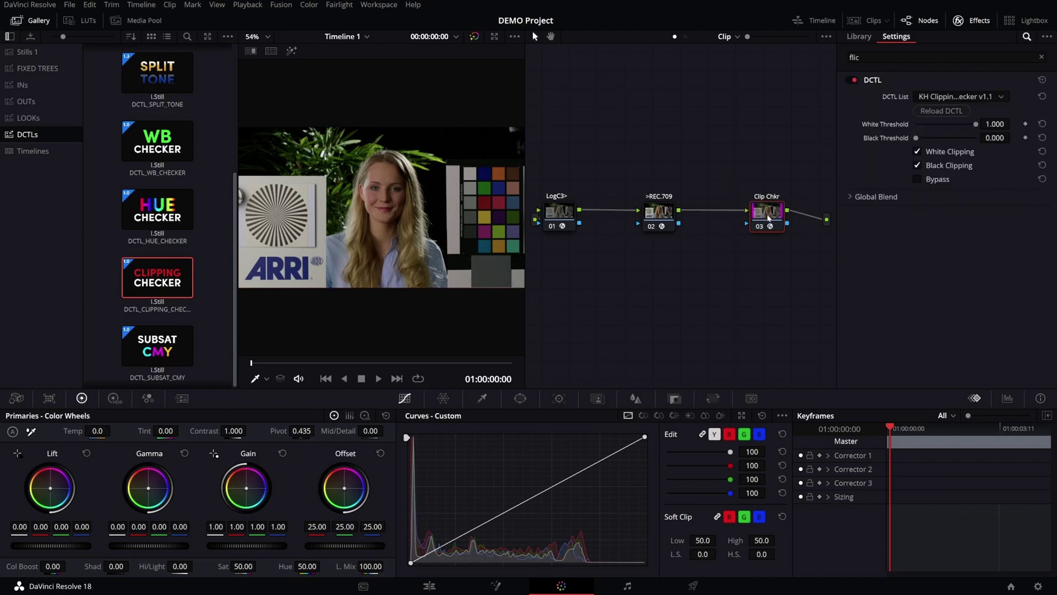
pyautogui.click(37, 20)
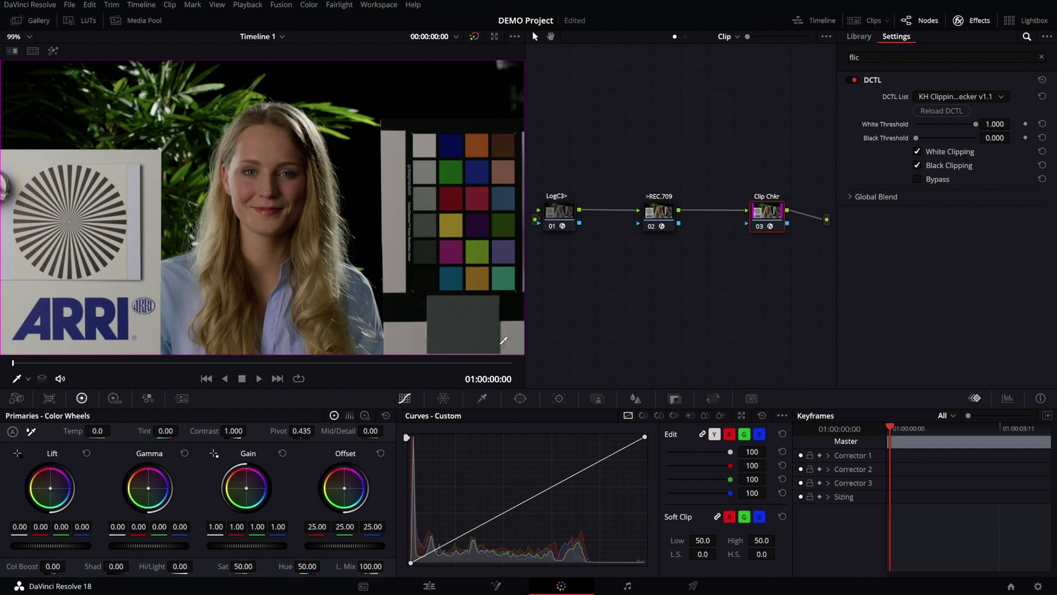
# Step: Toggle Clip Chkr to compare, zoom into the dark corner, then fit the full frame
pyautogui.hotkey('ctrl', 'd')
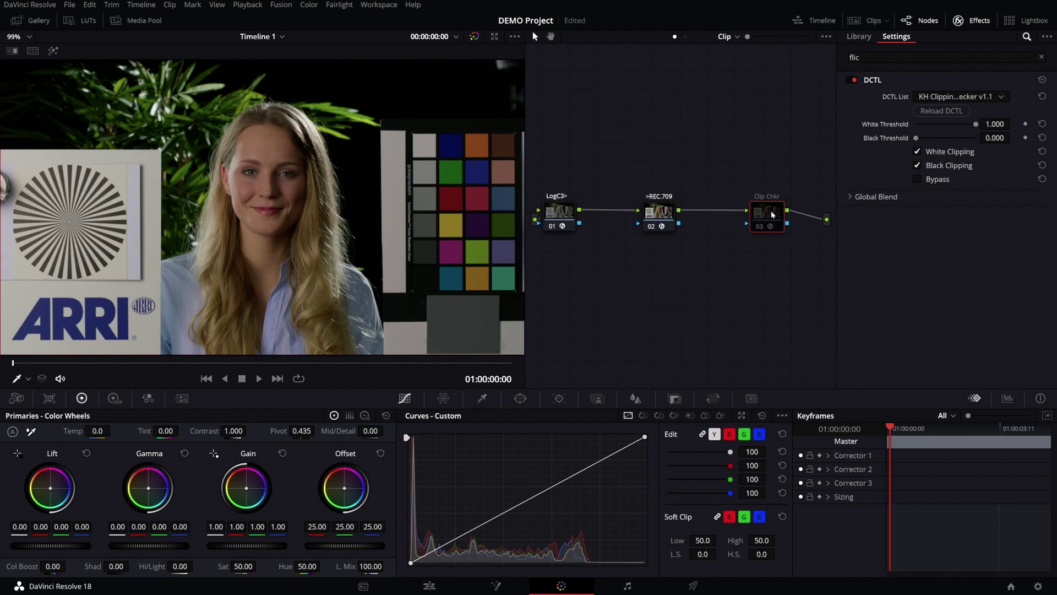
pyautogui.hotkey('ctrl', 'd')
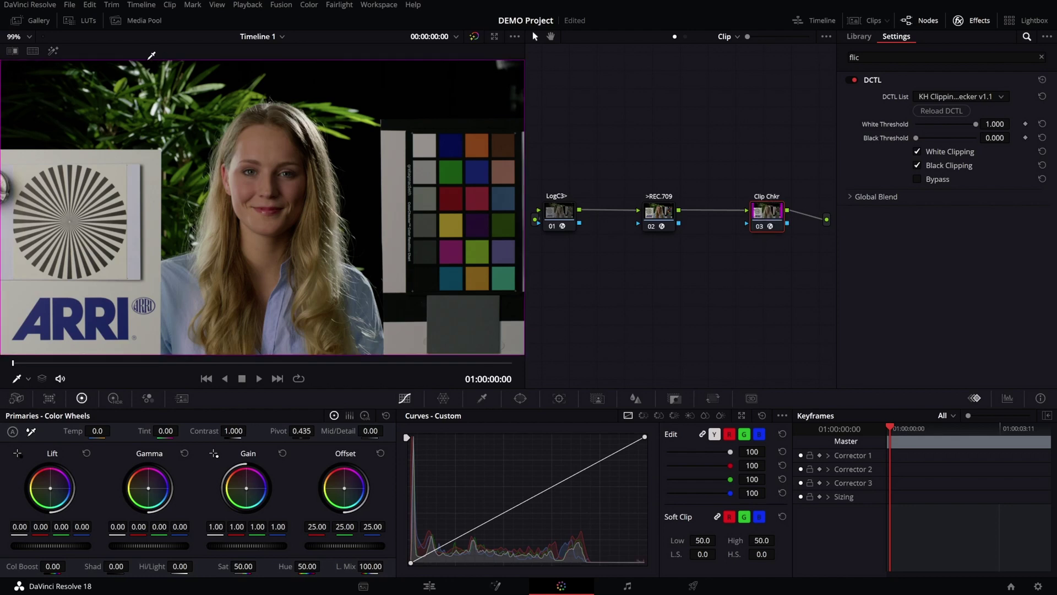
pyautogui.scroll(5, 9, 87)
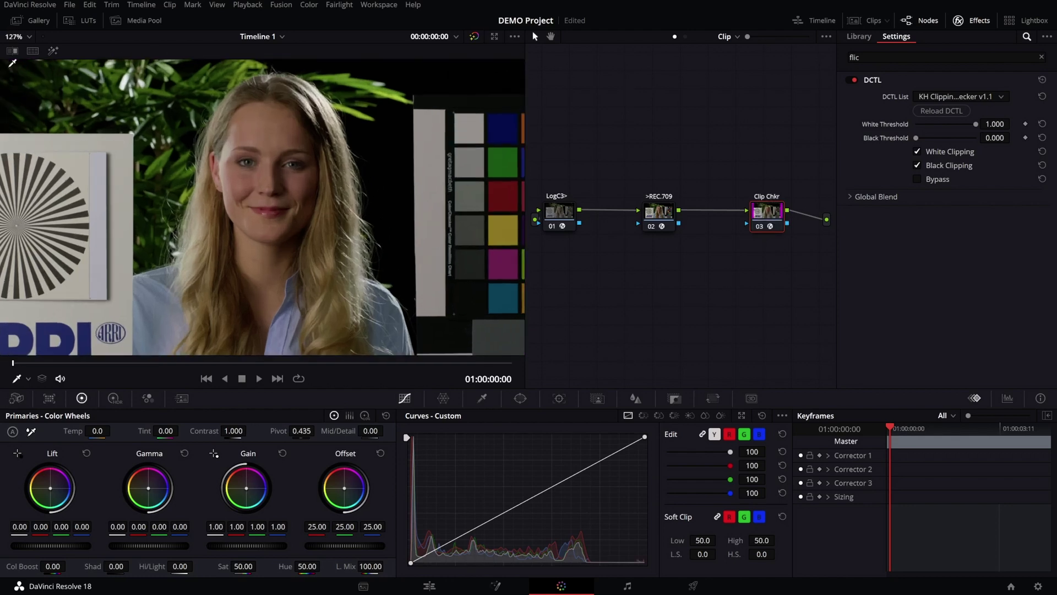
pyautogui.scroll(2, 108, 90)
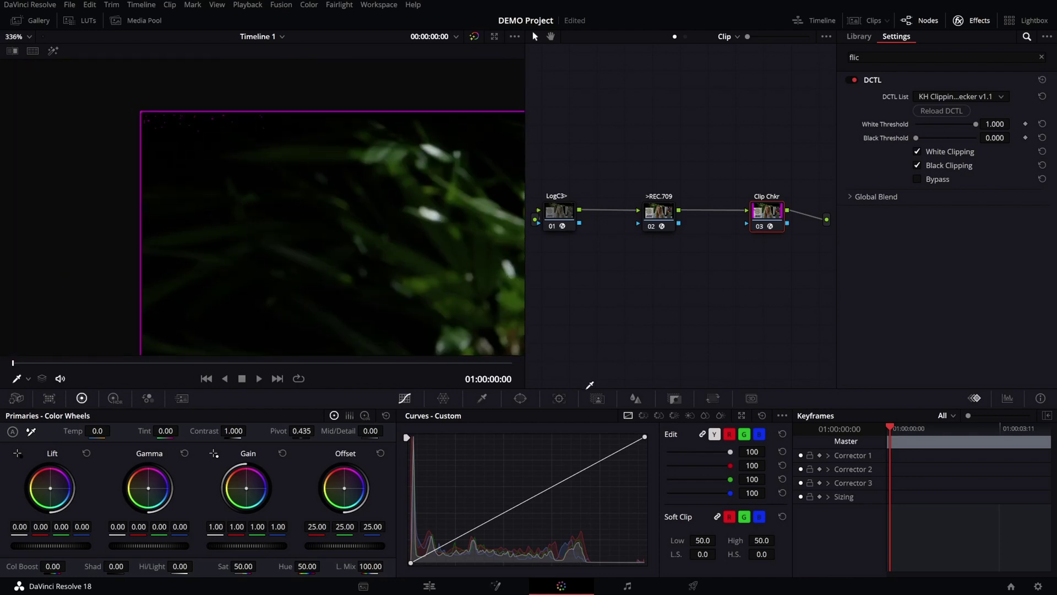
pyautogui.scroll(2, 213, 200)
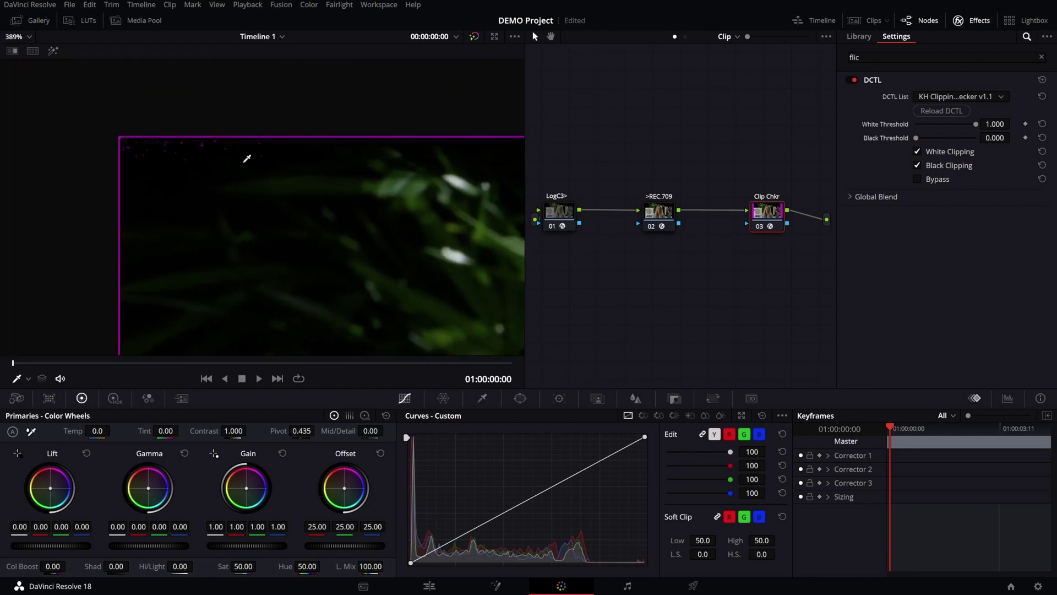
pyautogui.hotkey('shift', 'z')
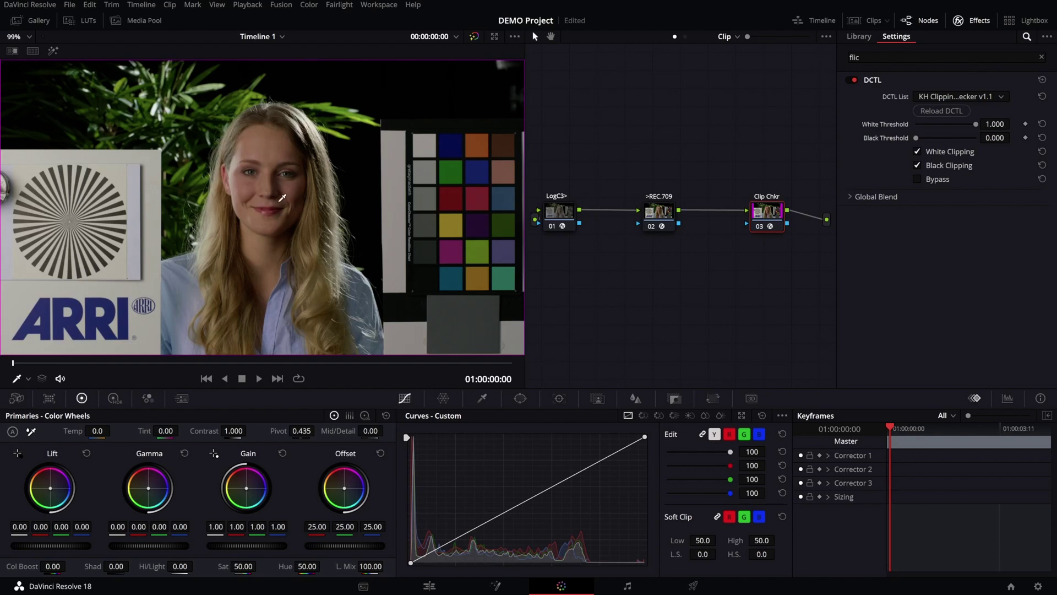
pyautogui.moveTo(779, 211); pyautogui.dragTo(782, 209)
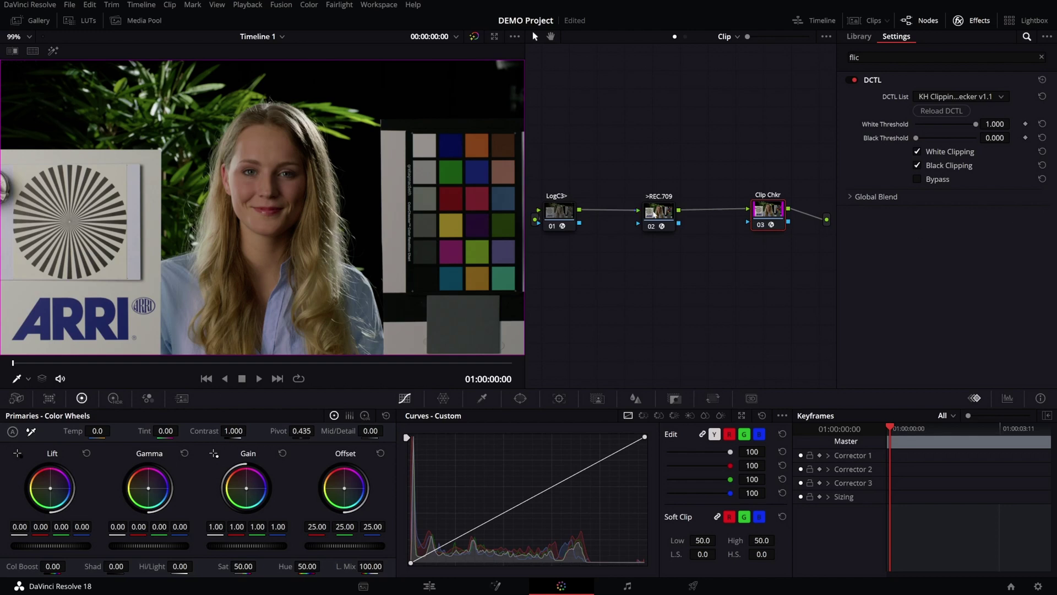
# Step: Add a node after >REC.709, push Offset up and down, then reset it to 25
pyautogui.moveTo(653, 215)
pyautogui.mouseDown()
pyautogui.moveTo(632, 216)
pyautogui.moveTo(656, 215)
pyautogui.mouseUp()
pyautogui.hotkey('alt', 's')
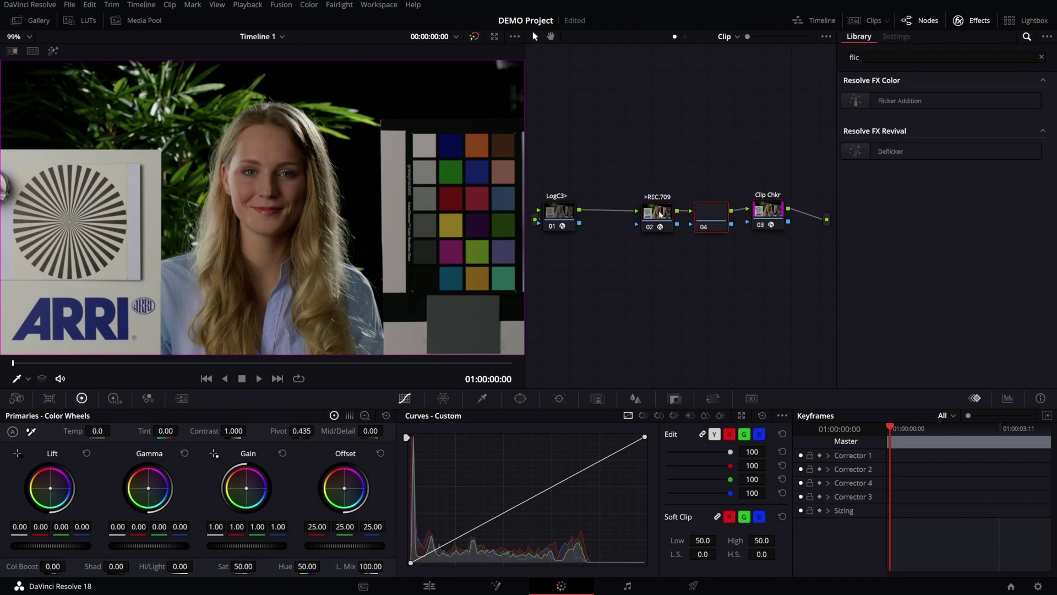
pyautogui.moveTo(355, 545); pyautogui.dragTo(355, 546)
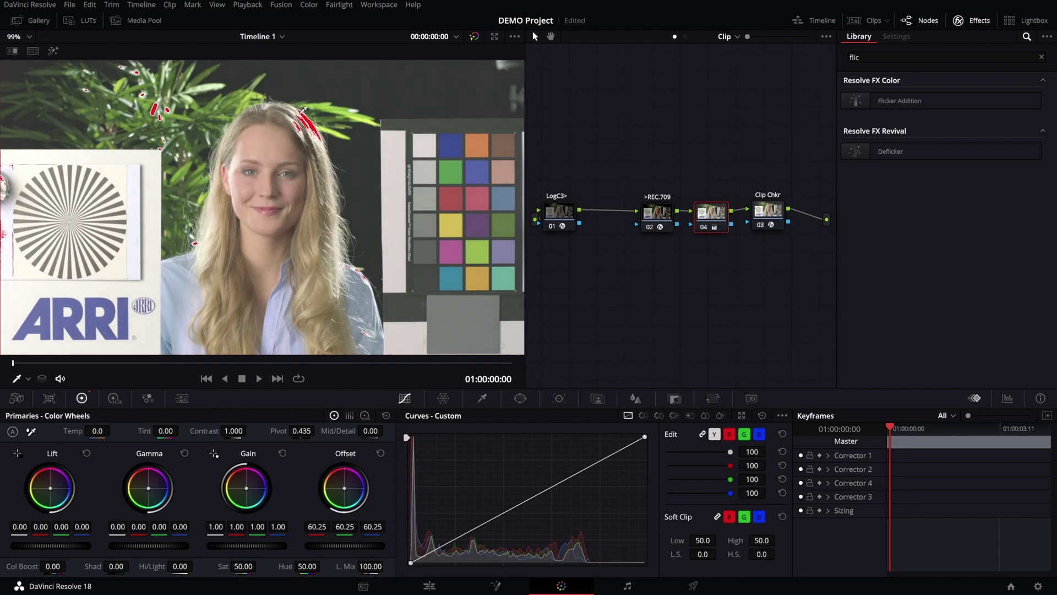
pyautogui.moveTo(363, 550); pyautogui.dragTo(361, 546)
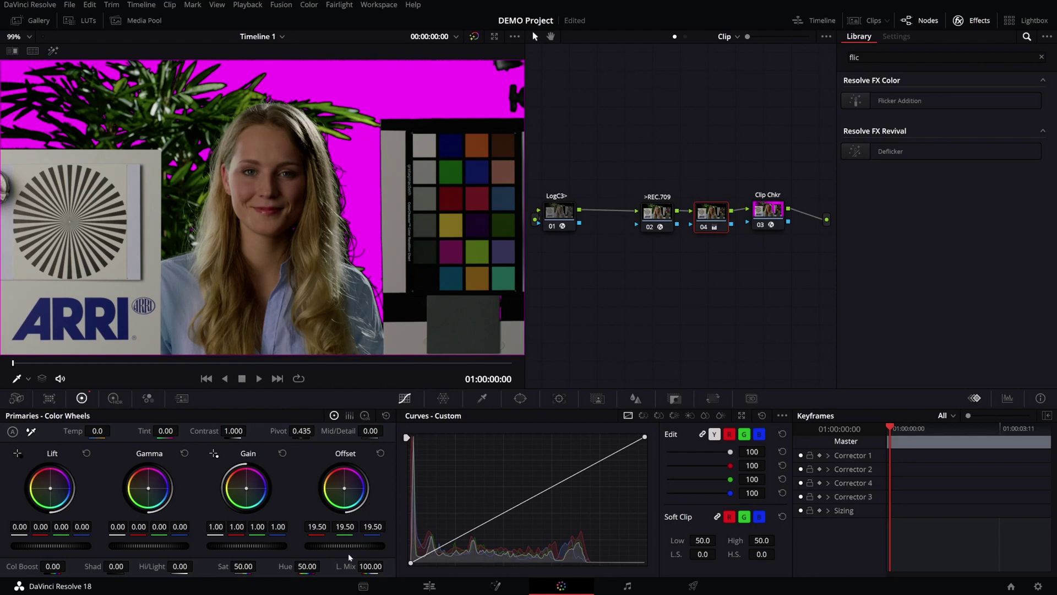
pyautogui.click(380, 452)
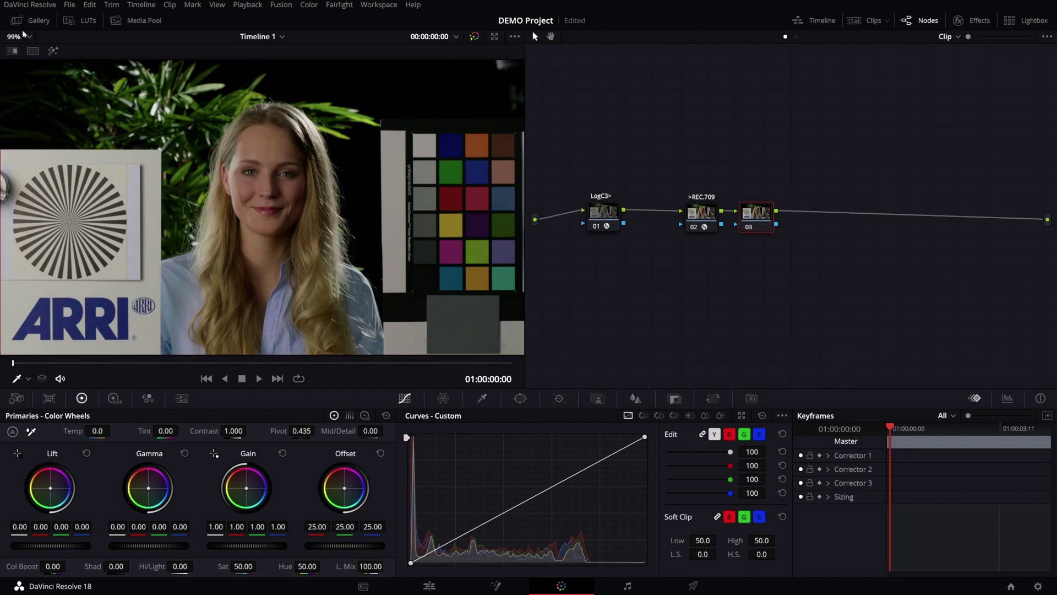
# Step: Apply the saved HUE CHECKER still to node 03
pyautogui.click(33, 21)
pyautogui.moveTo(173, 253); pyautogui.dragTo(763, 223)
pyautogui.click(33, 21)
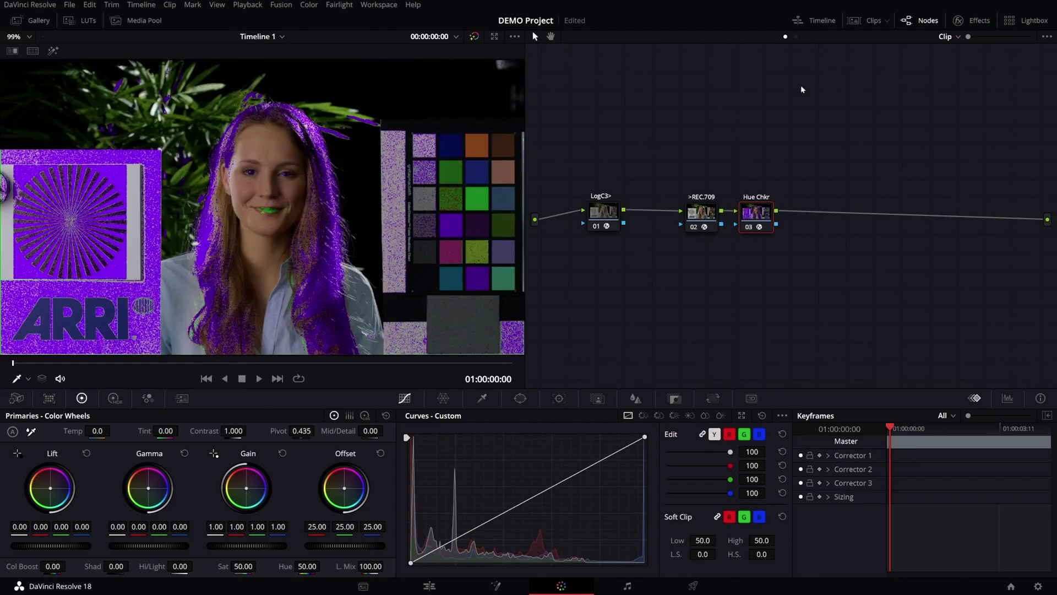
# Step: Try a higher Hue value, return Hue to 0.054, and select the LogC3> node
pyautogui.click(983, 25)
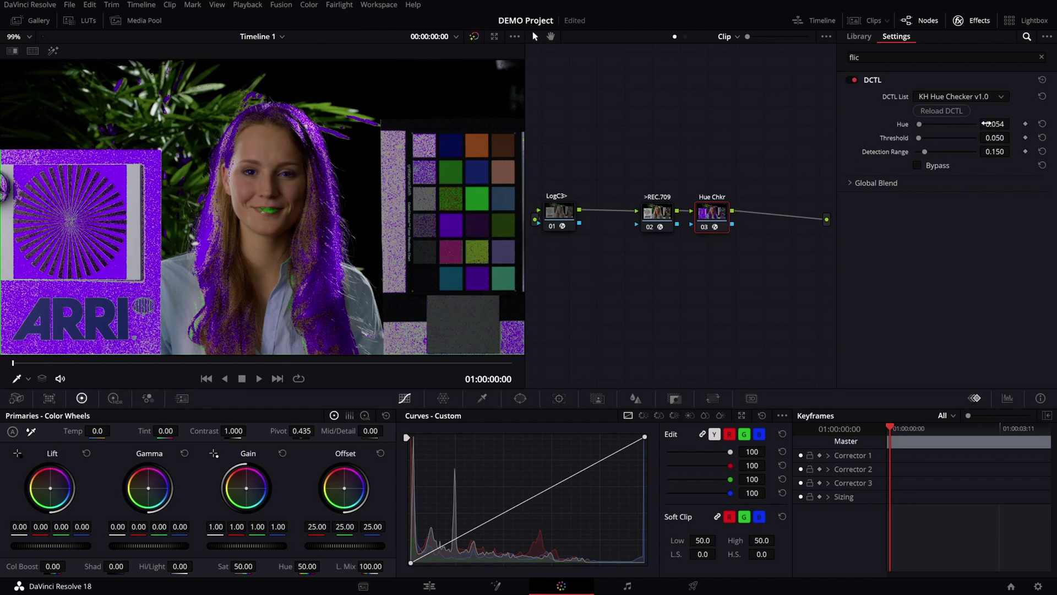
pyautogui.moveTo(985, 123); pyautogui.dragTo(1010, 124)
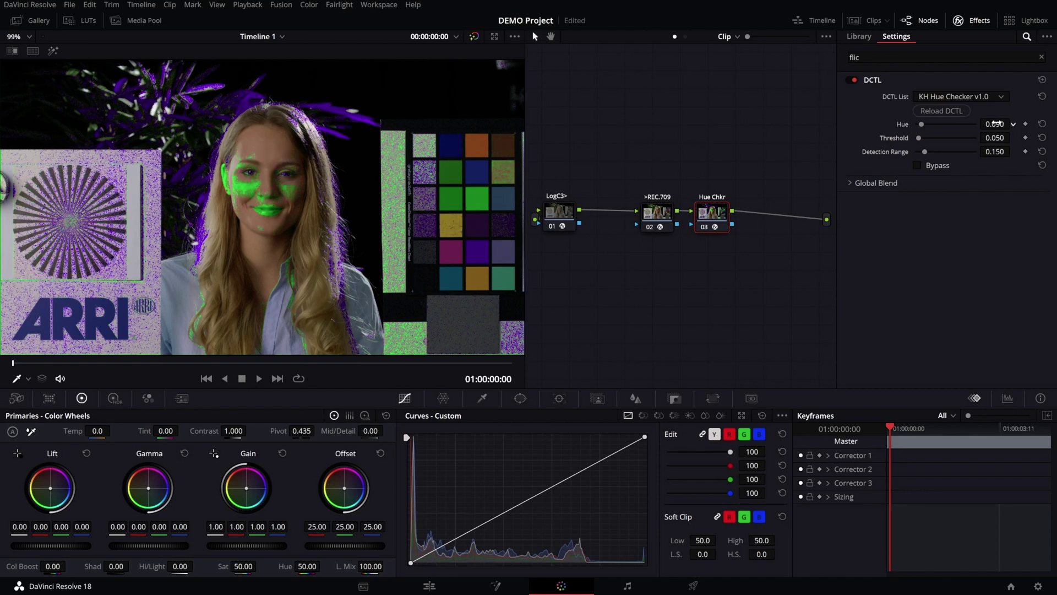
pyautogui.click(270, 222)
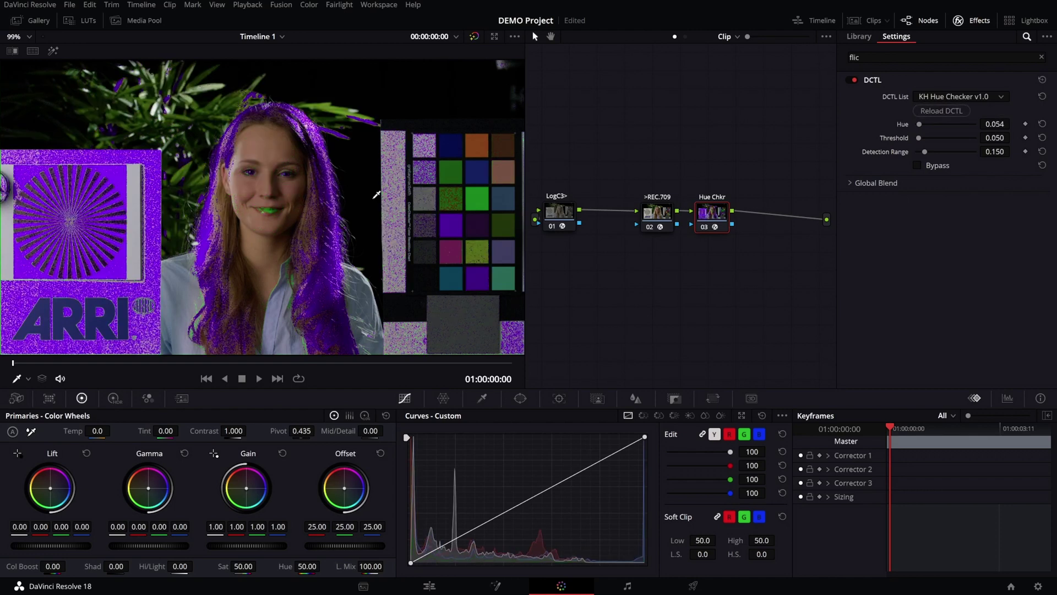
pyautogui.click(558, 216)
# Step: Tint node 04 green with Gain, then add node 05 setting Gain to 1.07, 0.98, 1.03
pyautogui.hotkey('alt', 's')
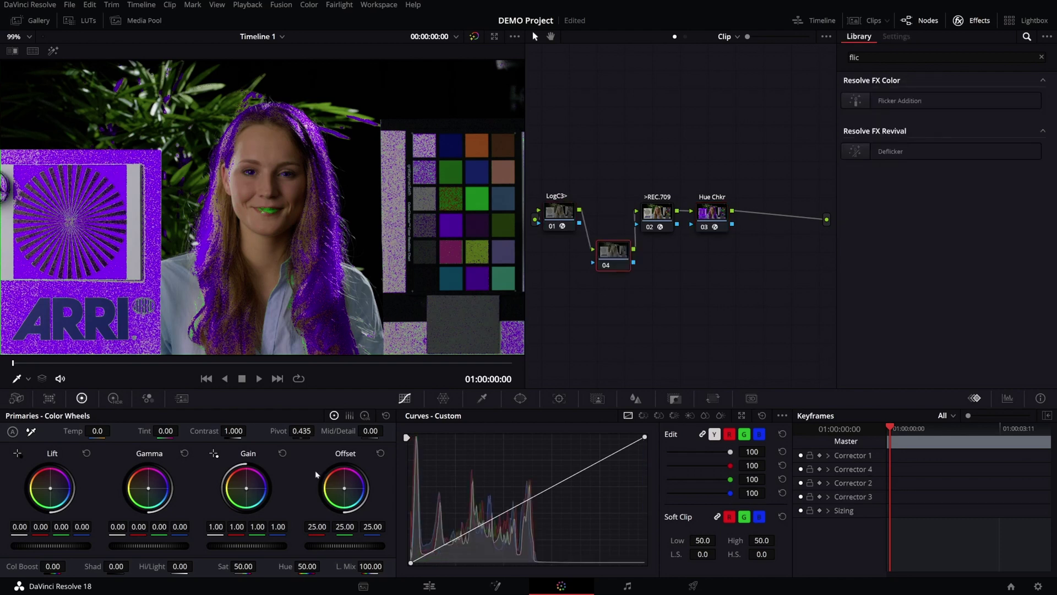
pyautogui.moveTo(247, 492); pyautogui.dragTo(245, 494)
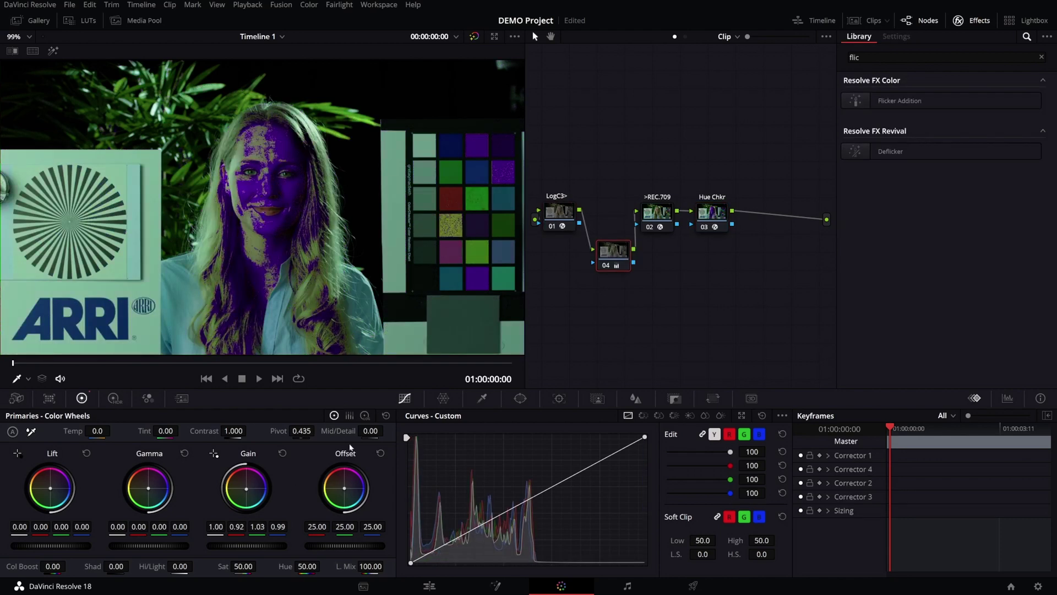
pyautogui.moveTo(694, 260); pyautogui.dragTo(638, 193)
pyautogui.moveTo(712, 212); pyautogui.dragTo(760, 212)
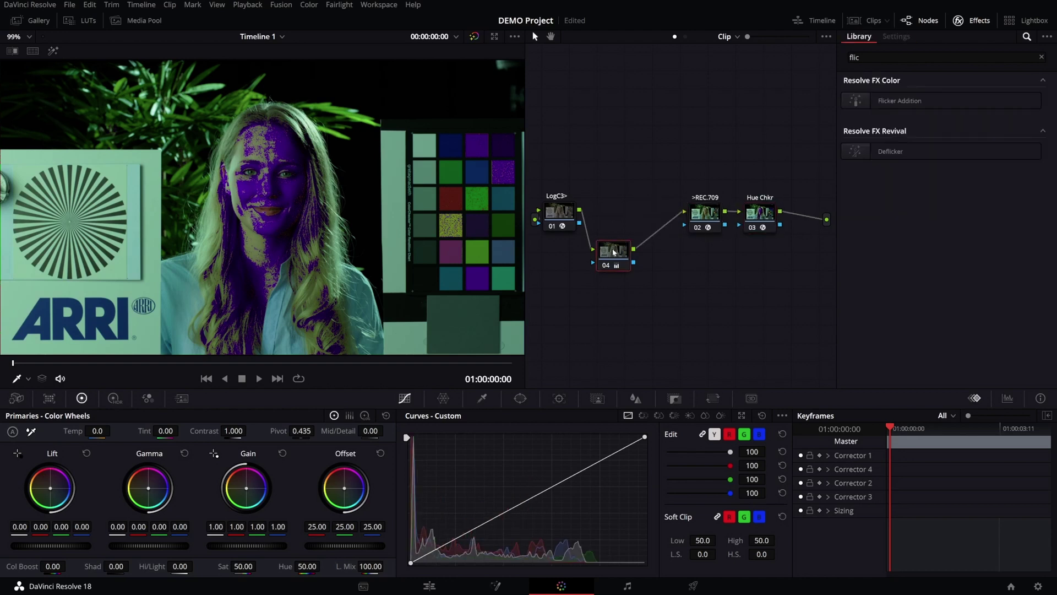
pyautogui.moveTo(610, 252); pyautogui.dragTo(570, 253)
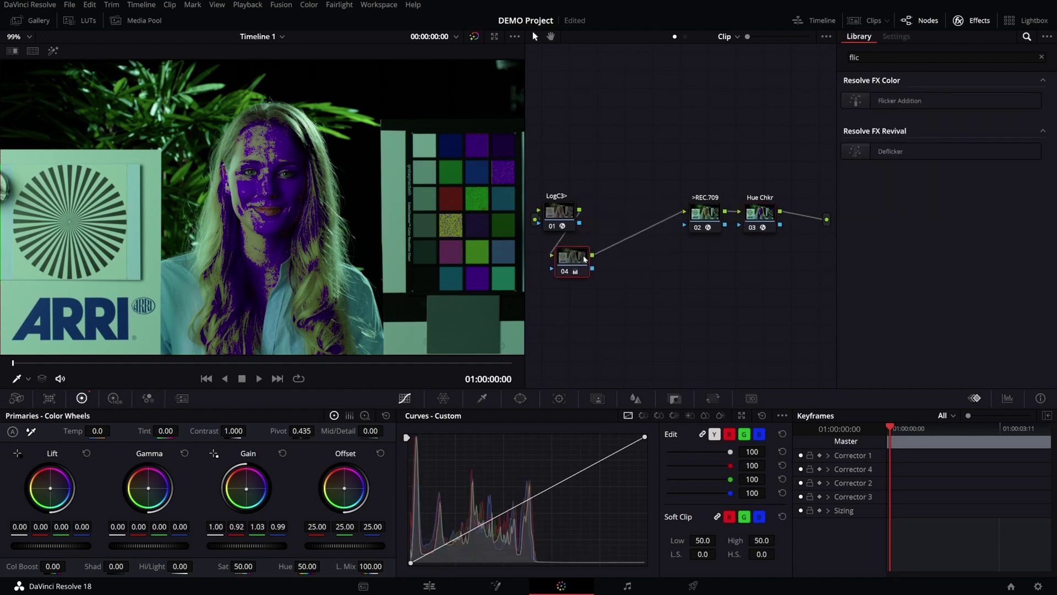
pyautogui.hotkey('alt', 's')
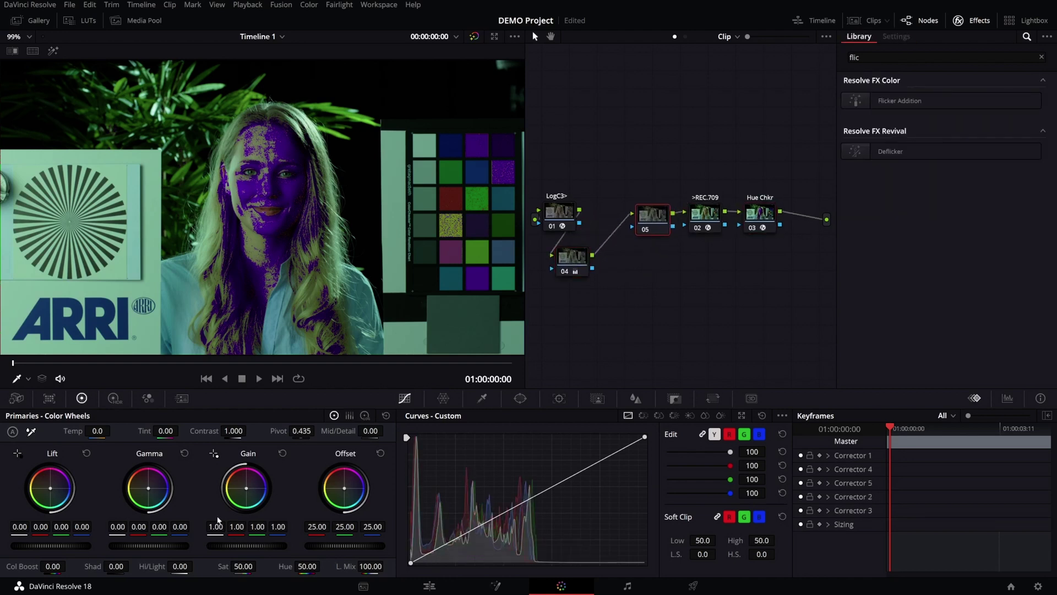
pyautogui.moveTo(247, 487); pyautogui.dragTo(256, 479)
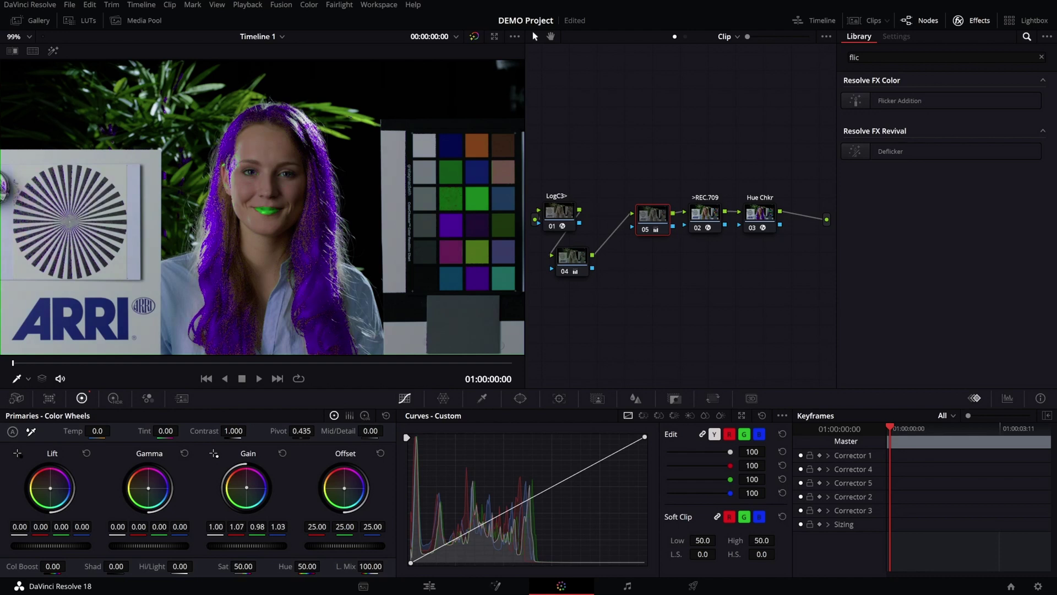
# Step: Toggle Hue Chkr off and on with Ctrl+D, then widen Detection Range to 0.504
pyautogui.click(762, 220)
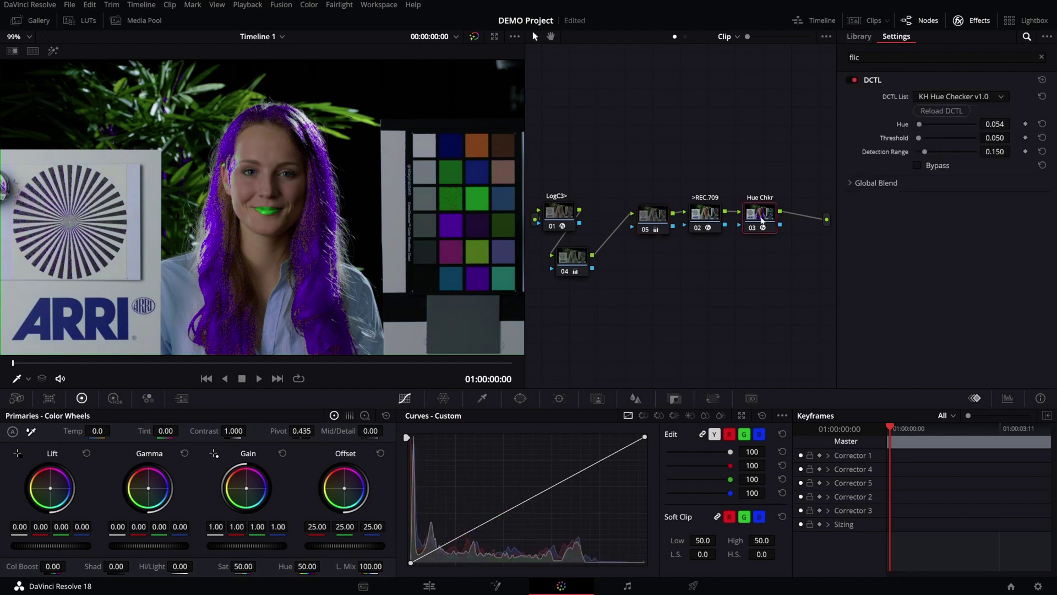
pyautogui.hotkey('ctrl', 'd')
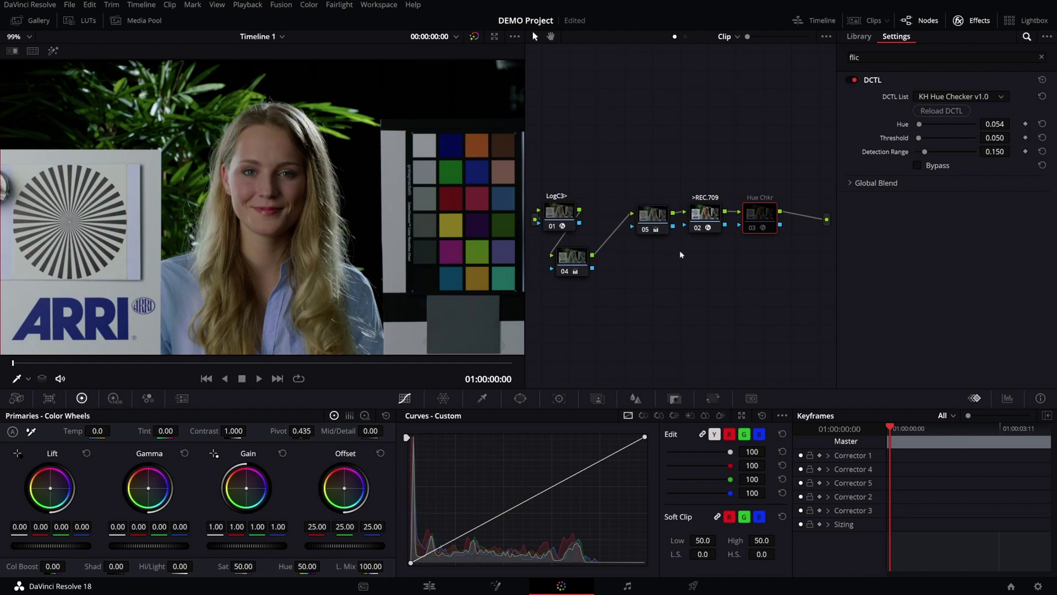
pyautogui.hotkey('ctrl', 'd')
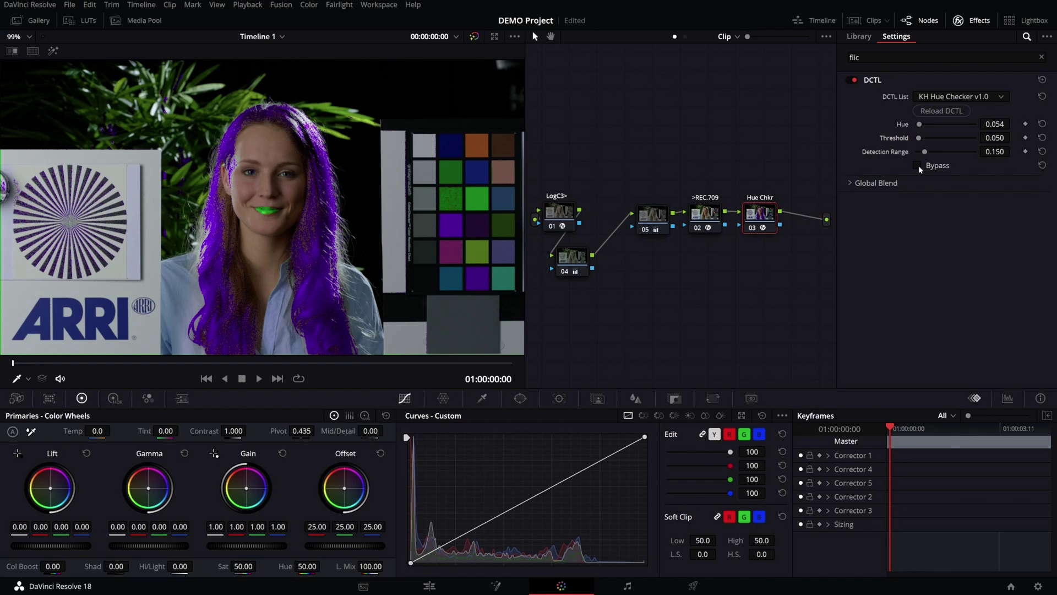
pyautogui.hotkey('ctrl', 'd')
pyautogui.hotkey('ctrl', 'd')
pyautogui.hotkey('ctrl', 'd')
pyautogui.hotkey('ctrl', 'd')
pyautogui.moveTo(925, 152); pyautogui.dragTo(933, 155)
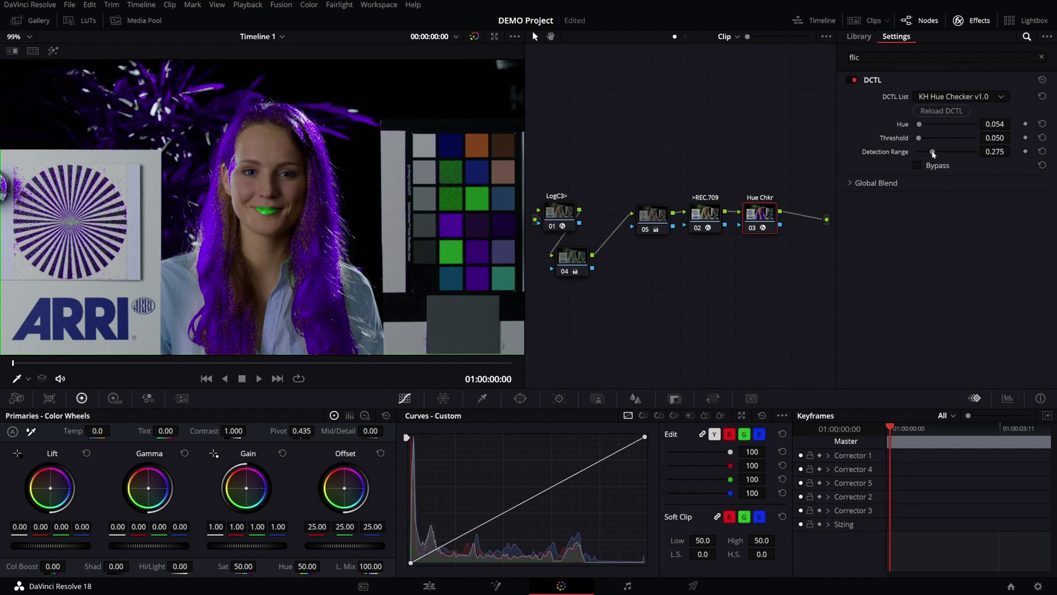
pyautogui.moveTo(933, 155); pyautogui.dragTo(947, 154)
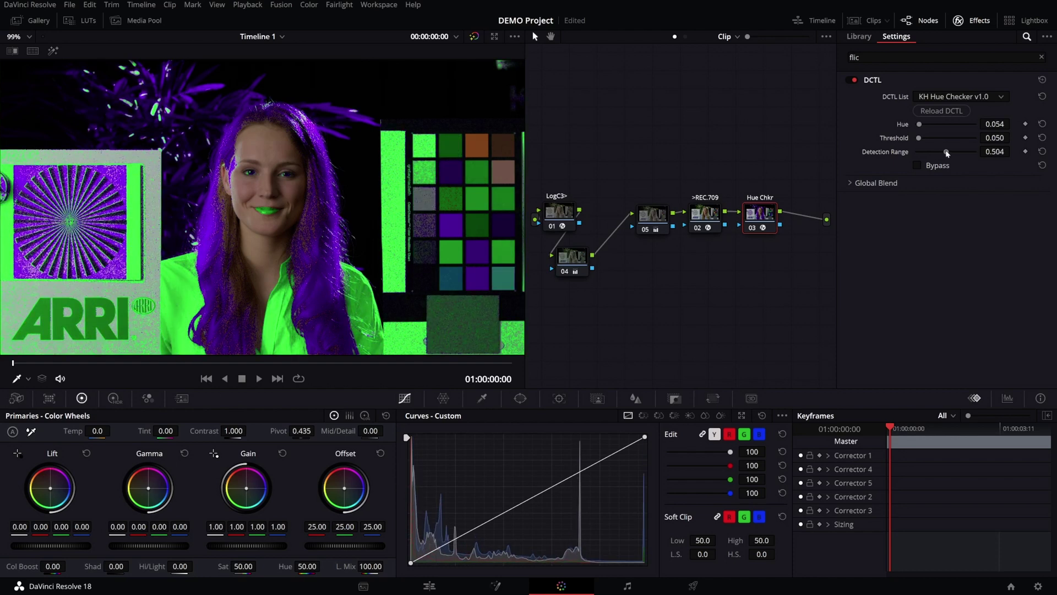